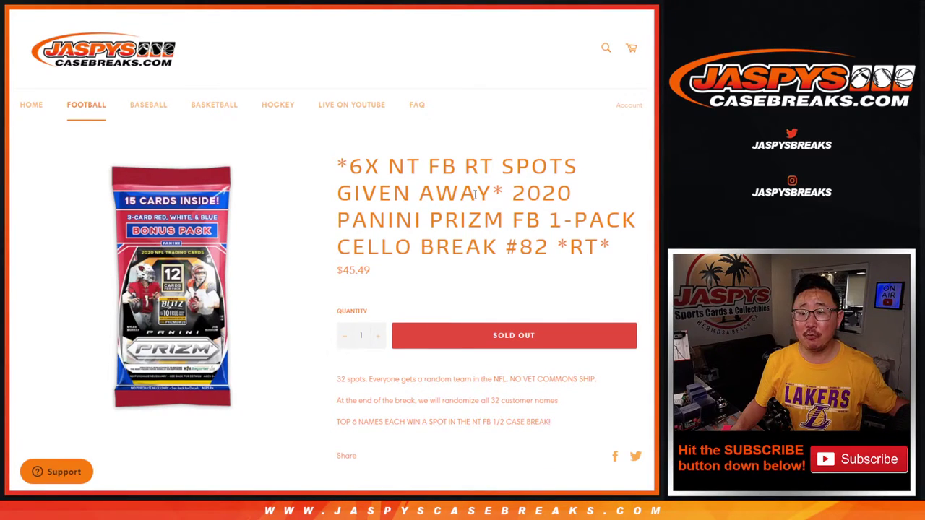
Review the product title of the 2020 Panini Prizm FB 1-Pack Cello Break #82, including the giveaway wording
left_click_drag(497, 192, 610, 246)
left_click(606, 244)
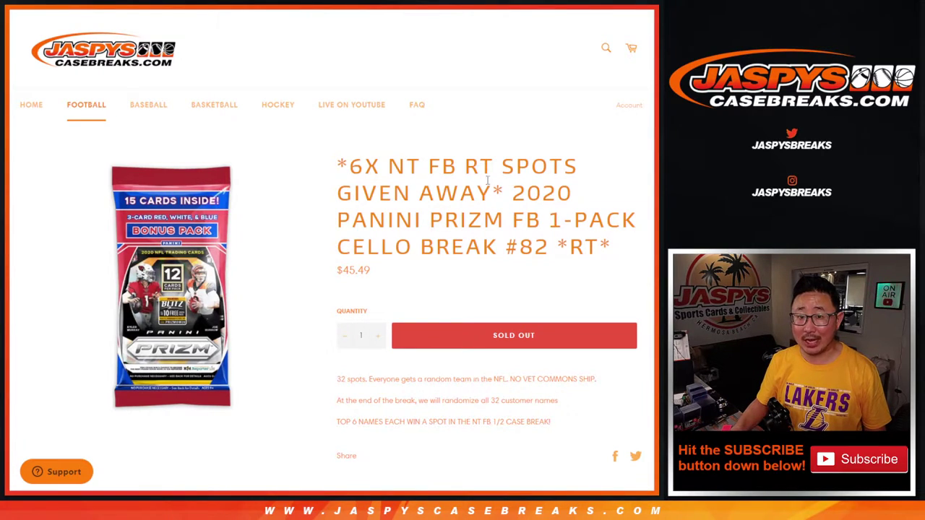
double_click(400, 166)
double_click(441, 166)
double_click(478, 167)
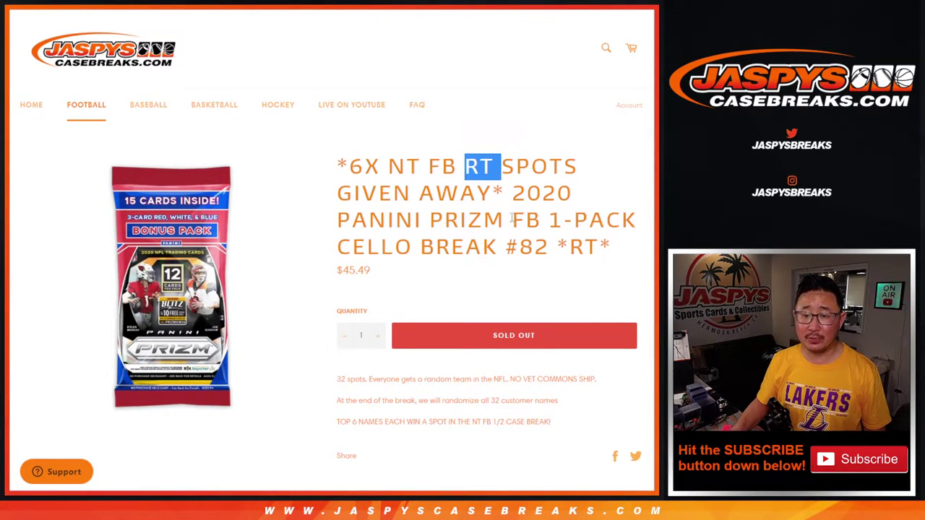
left_click(524, 239)
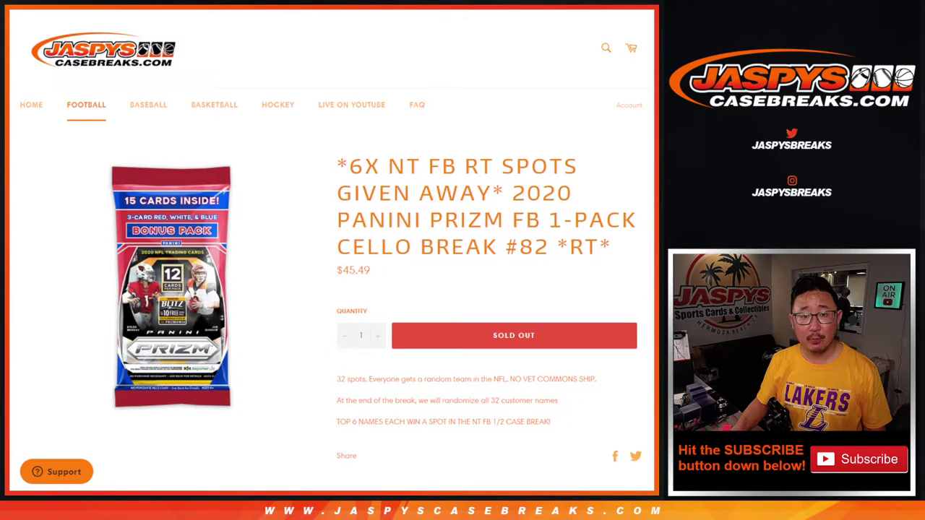
Roll two virtual dice in the RANDOM.ORG Dice Roller
scroll(281, 227, "up", 5)
scroll(310, 268, "down", 10)
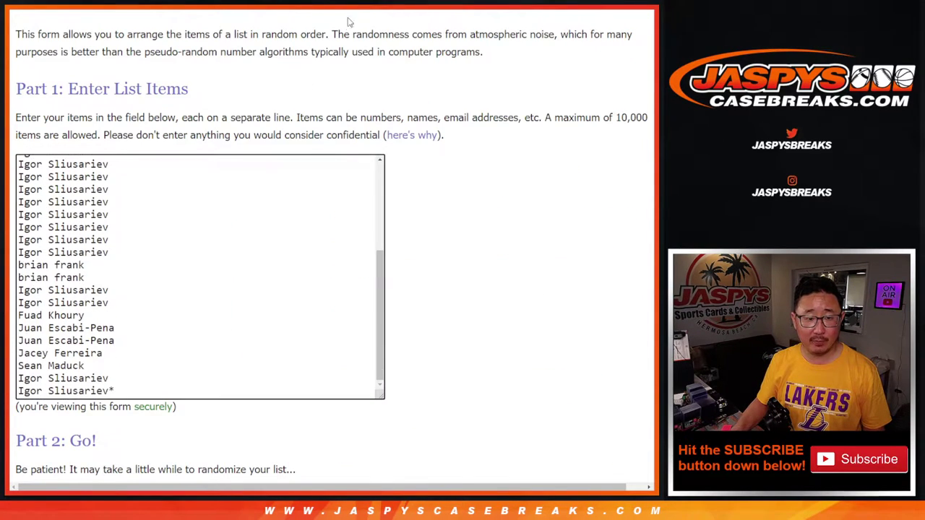
left_click(350, 8)
scroll(307, 185, "up", 5)
left_click(315, 9)
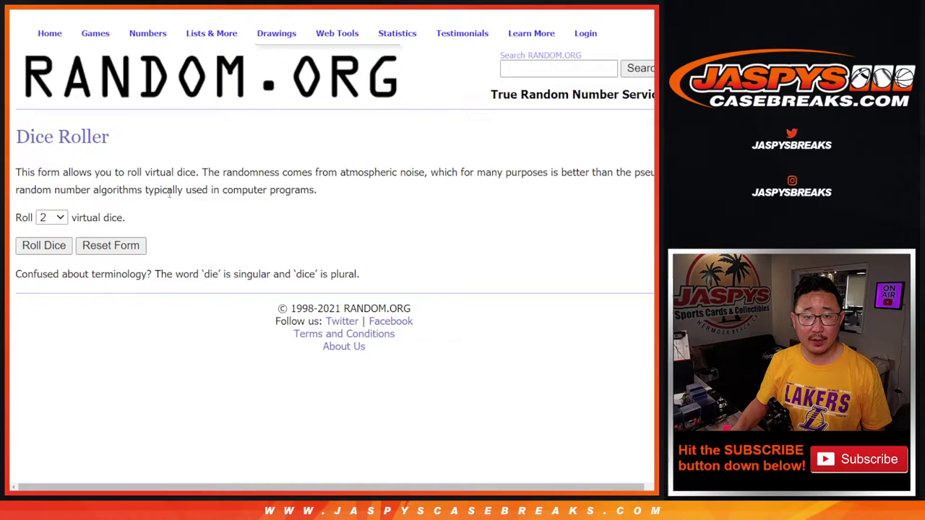
left_click(59, 245)
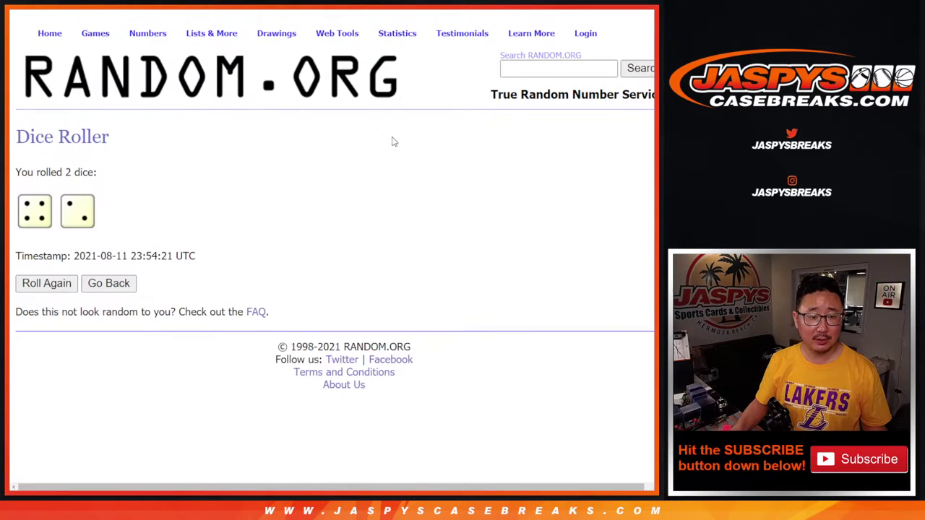
Randomize the list of customer names six times in the List Randomizer
left_click(350, 9)
scroll(40, 365, "down", 3)
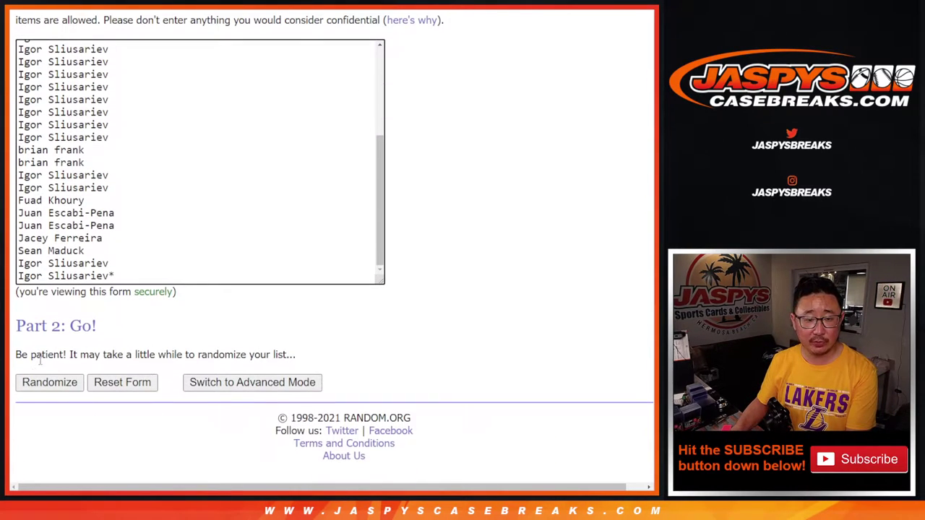
left_click(31, 383)
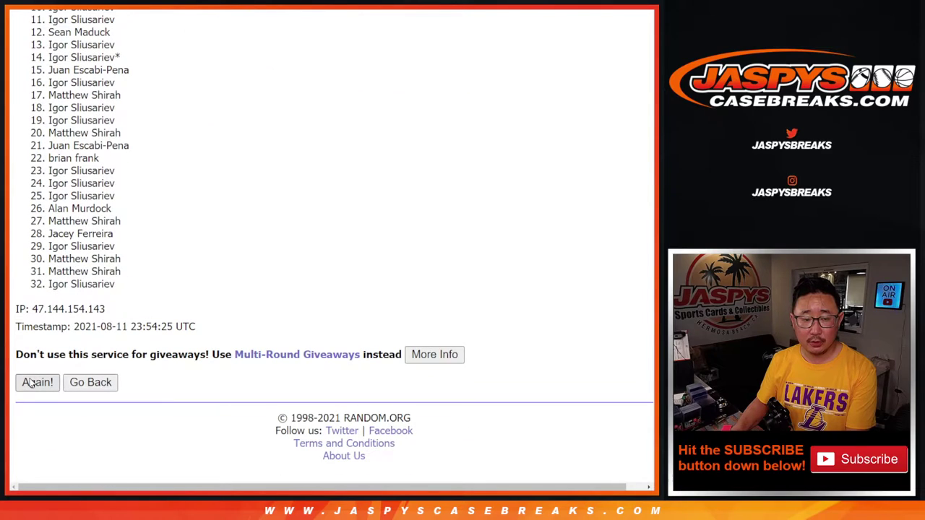
left_click(28, 383)
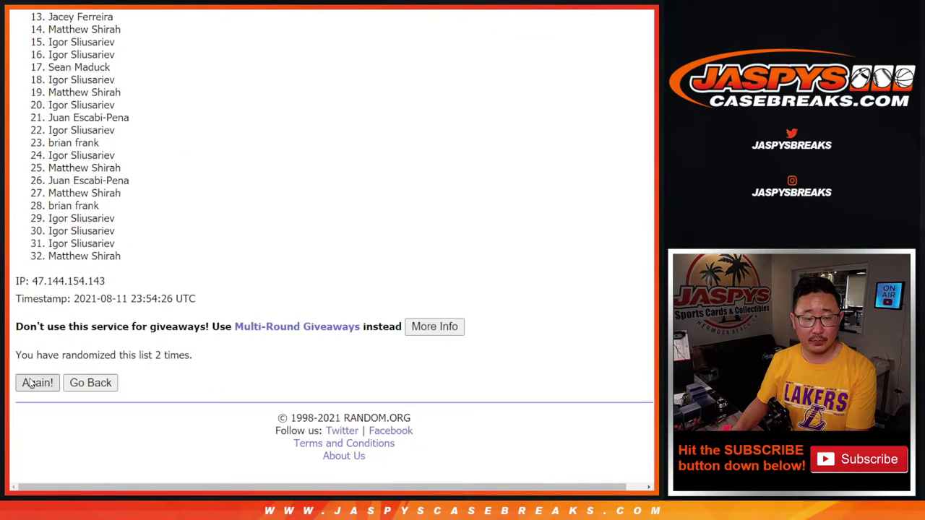
left_click(29, 383)
left_click(29, 383)
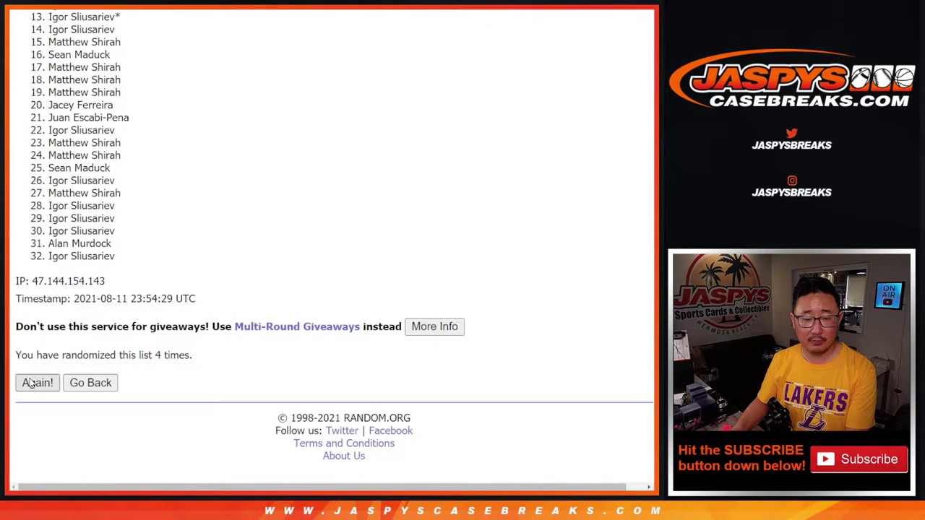
left_click(29, 383)
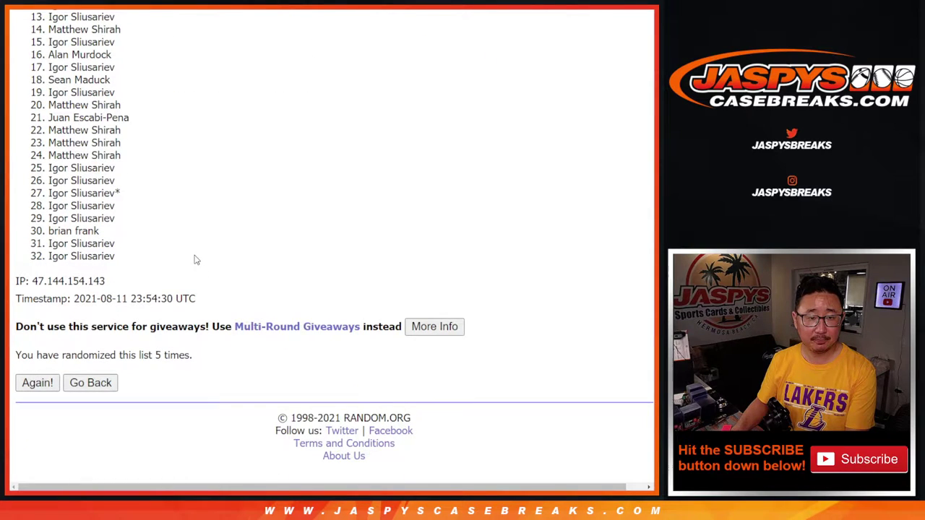
left_click(29, 383)
Copy all 32 randomized customer names and paste them into column A of the Google Sheets break sheet, starting at A1
left_click_drag(52, 191, 137, 262)
key("ctrl+c")
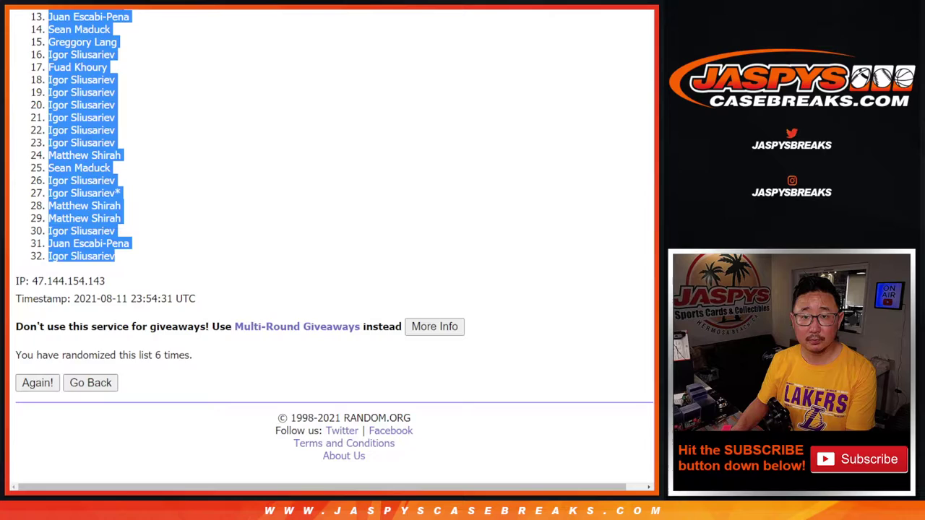
key("alt+Tab")
right_click(50, 97)
left_click(92, 132)
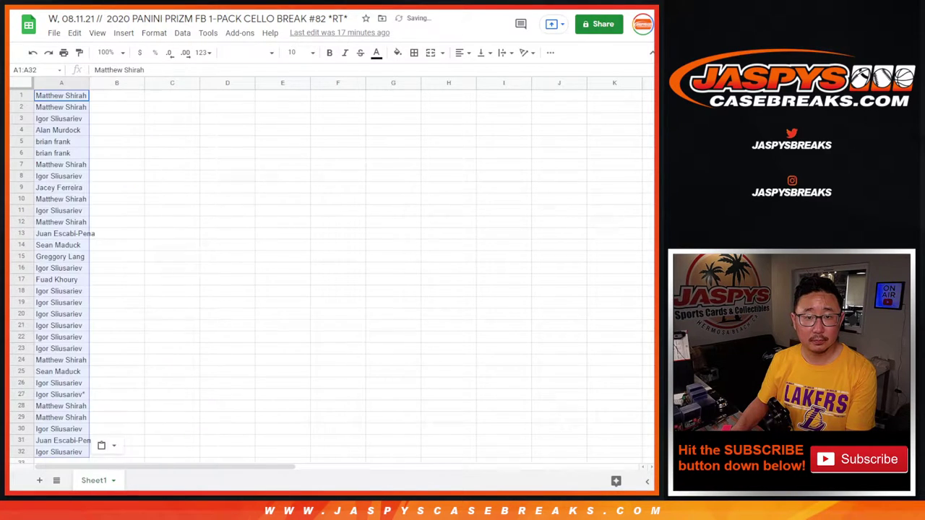
Switch back to RANDOM.ORG and randomize the list of NFL teams six times
key("alt+Tab")
key("ctrl+Tab")
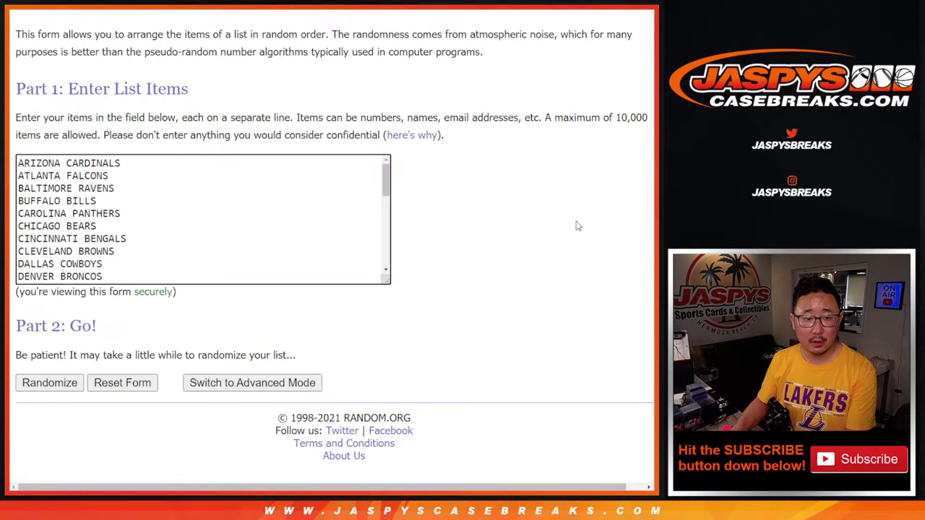
left_click(47, 383)
scroll(43, 388, "down", 3)
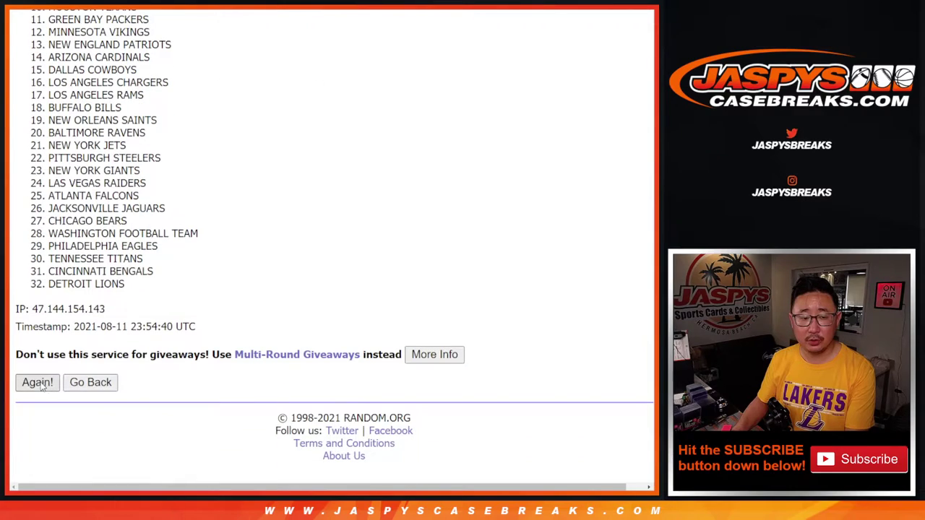
left_click(40, 384)
left_click(38, 385)
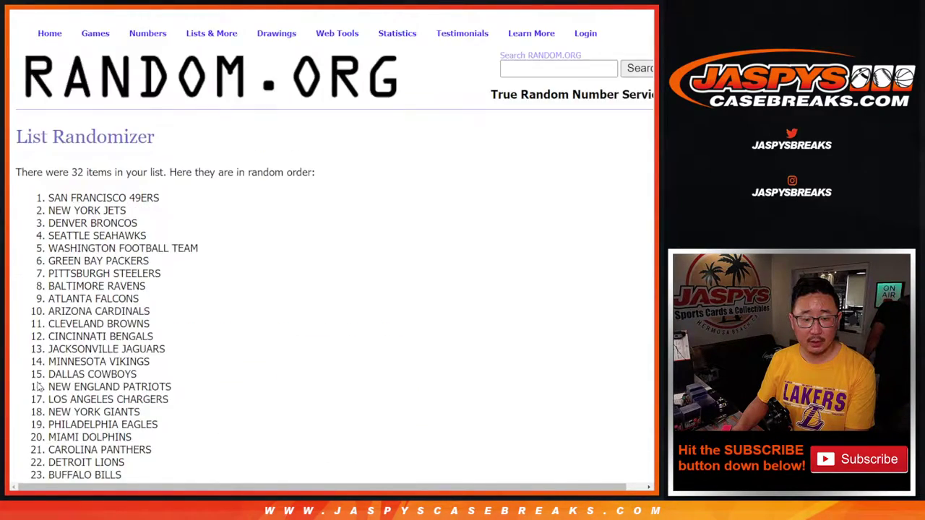
left_click(38, 385)
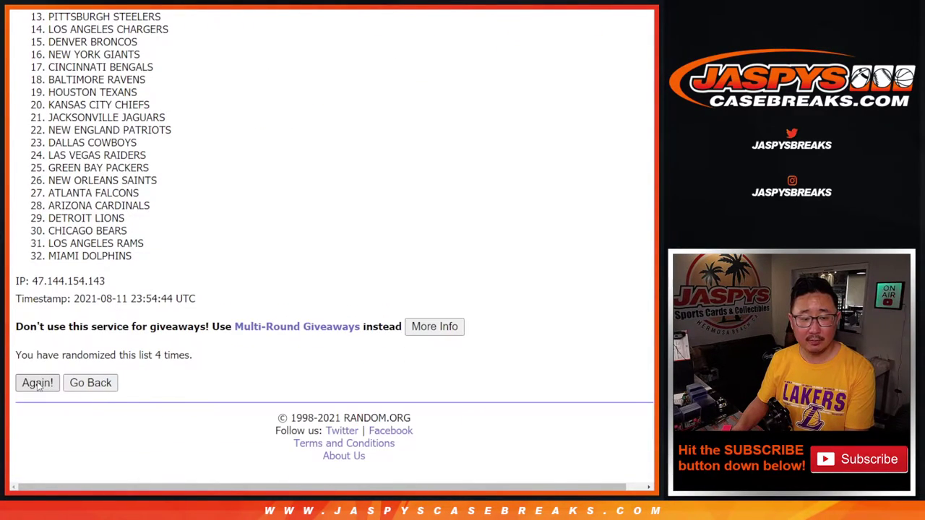
left_click(38, 384)
key("Return")
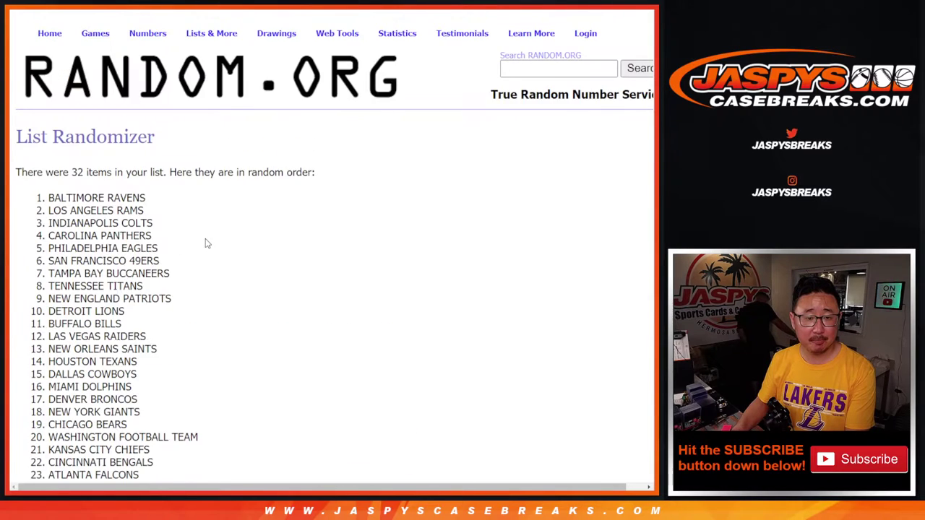
Copy all 32 randomized team names and paste them into the Google Sheets break sheet from cell B1 down
scroll(171, 233, "up", 3)
left_click_drag(47, 30, 156, 424)
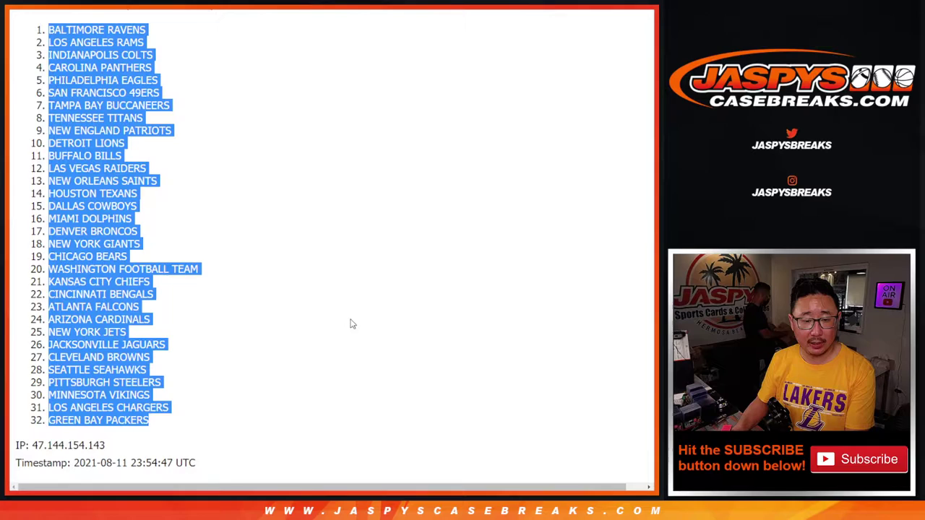
scroll(433, 66, "down", 2)
key("ctrl+c")
key("alt+Tab")
right_click(99, 96)
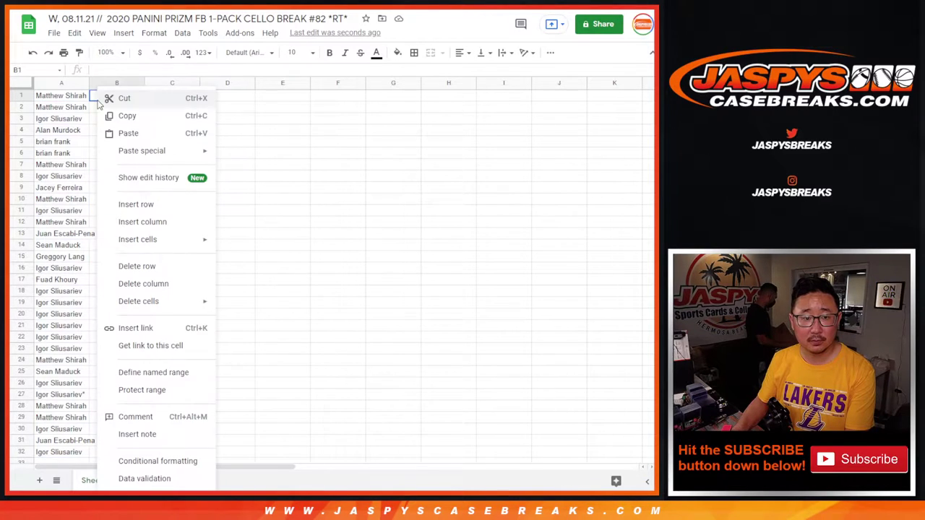
left_click(127, 132)
Set the whole sheet's font to Roboto Mono, size 12, and fit the widths of columns A and B to their contents
left_click(19, 83)
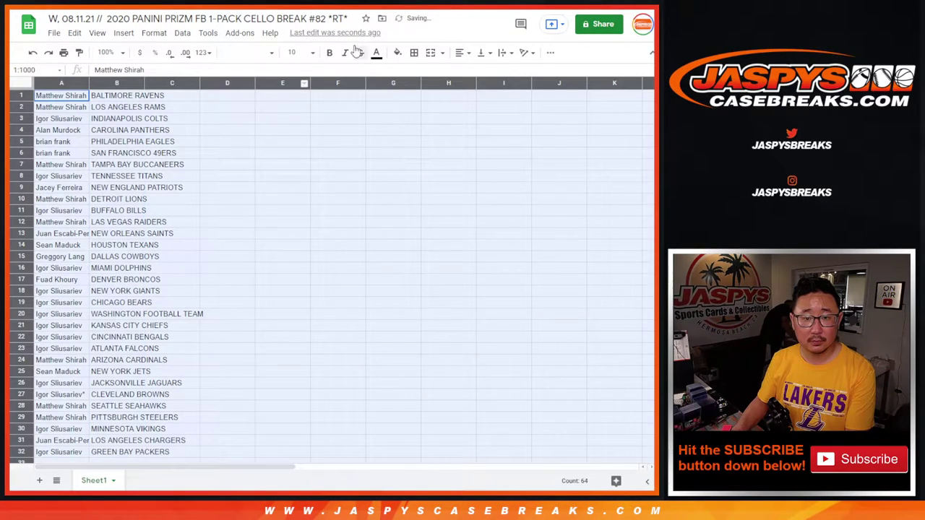
left_click(294, 52)
left_click(260, 58)
left_click(275, 157)
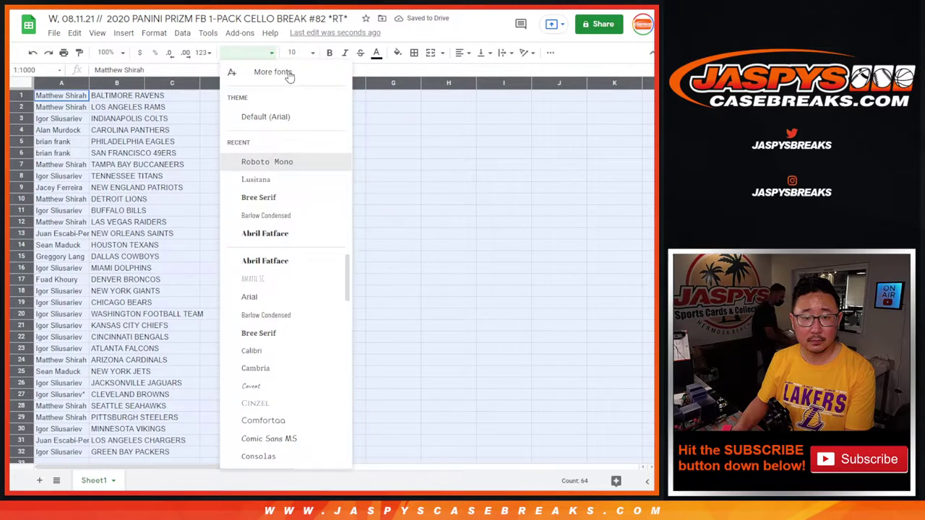
left_click(298, 54)
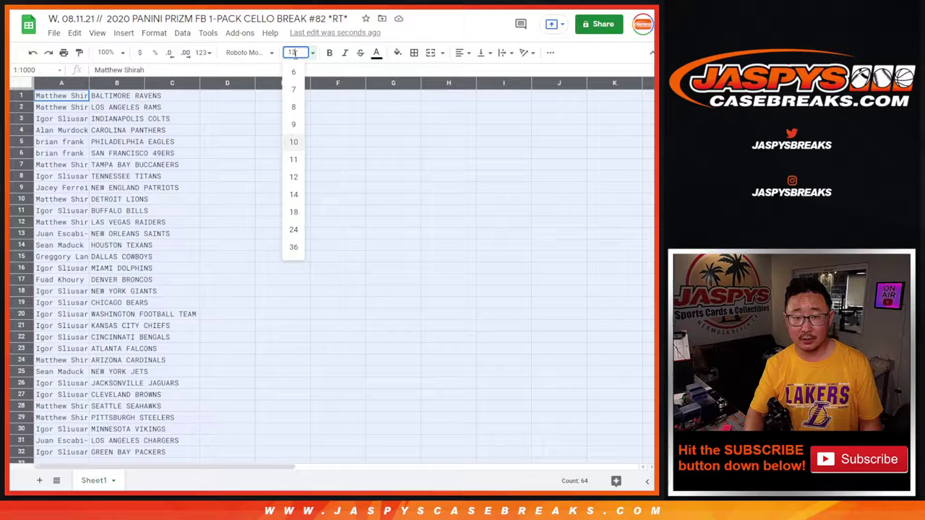
key("Return")
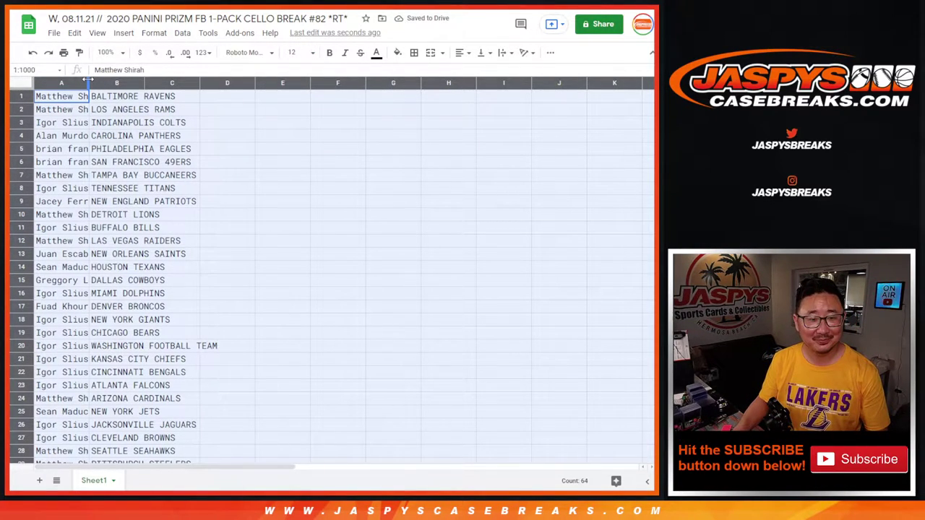
double_click(88, 81)
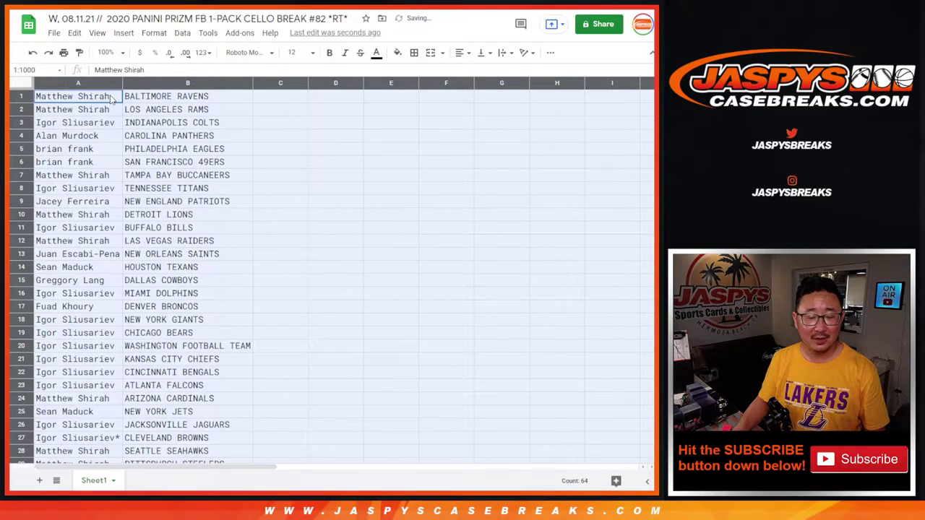
Enlarge the sheet to 150% and review the name and team pairings in rows 1 to 15 and 16 to 32
left_click(108, 52)
left_click(110, 156)
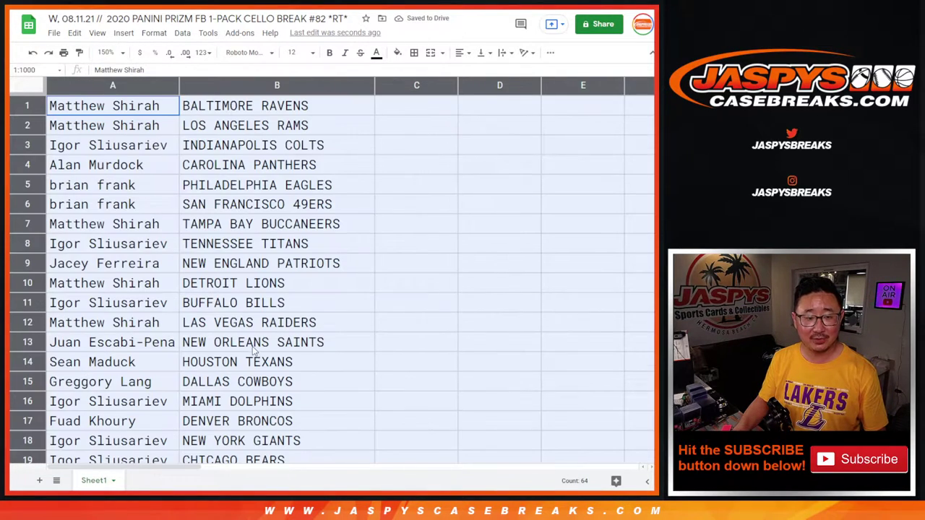
left_click(239, 383, "shift")
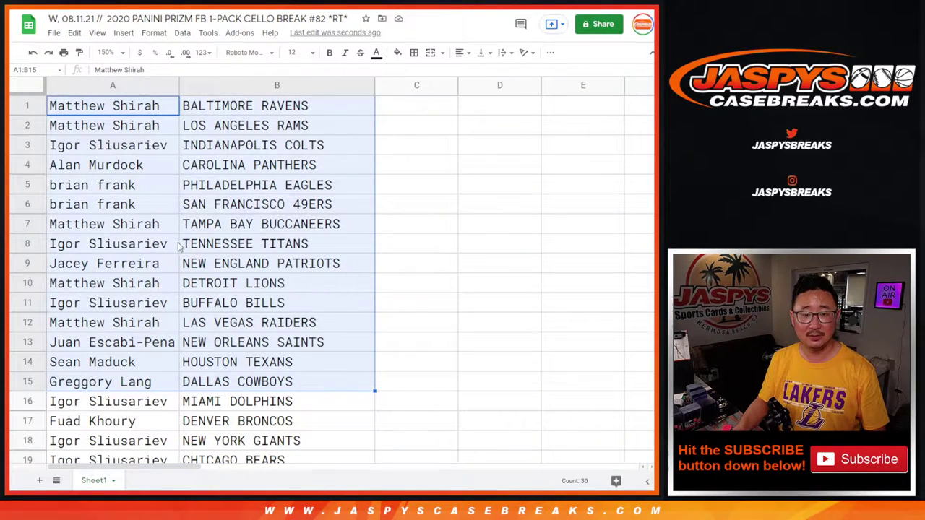
scroll(271, 329, "down", 4)
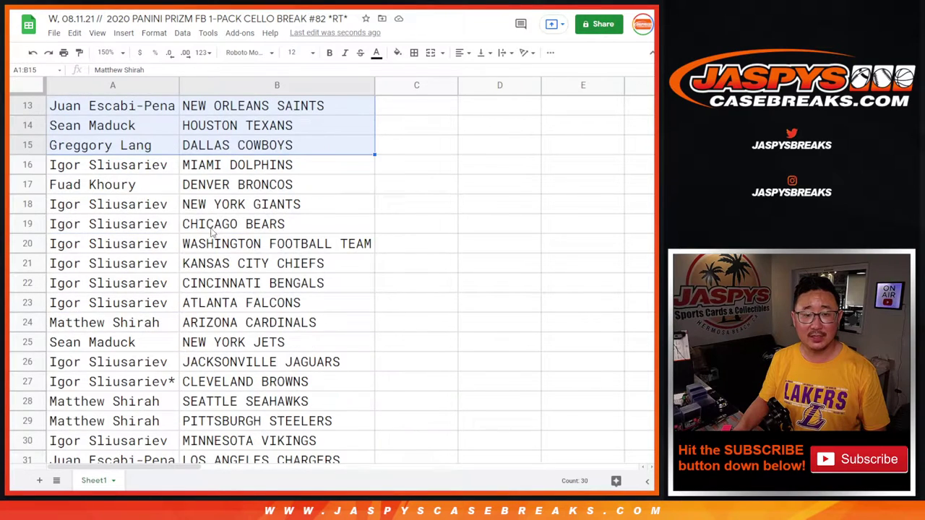
scroll(161, 170, "down", 1)
left_click(154, 130)
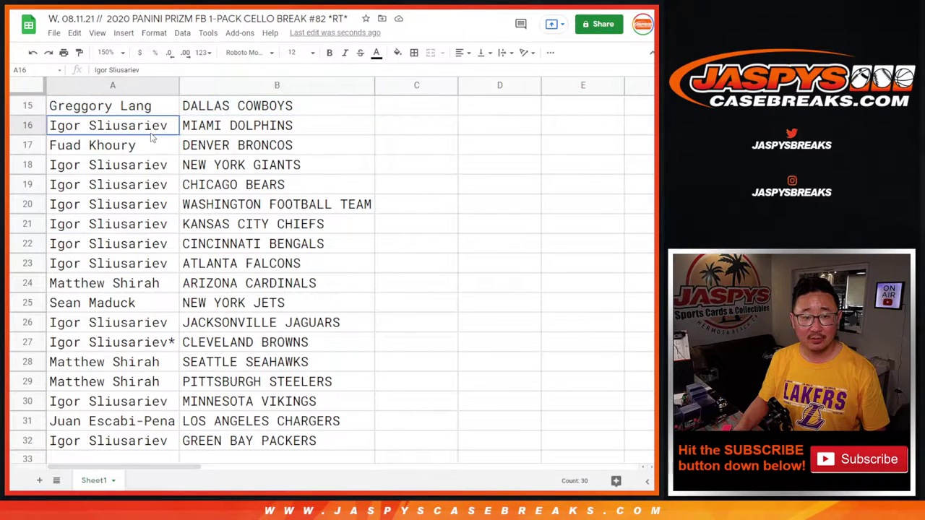
left_click(244, 437, "shift")
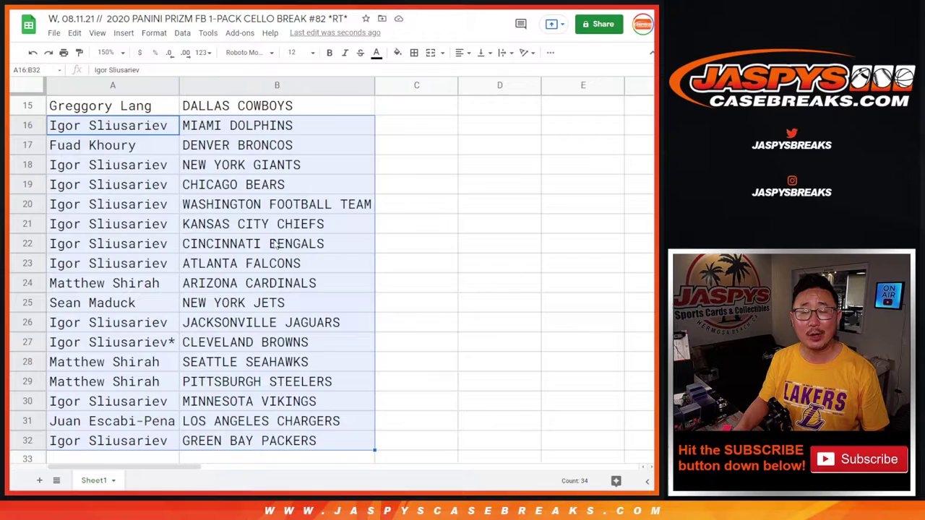
Reduce the sheet zoom to 88% and sort the sheet by column B from A to Z
scroll(276, 245, "up", 5)
left_click(106, 52)
type("8")
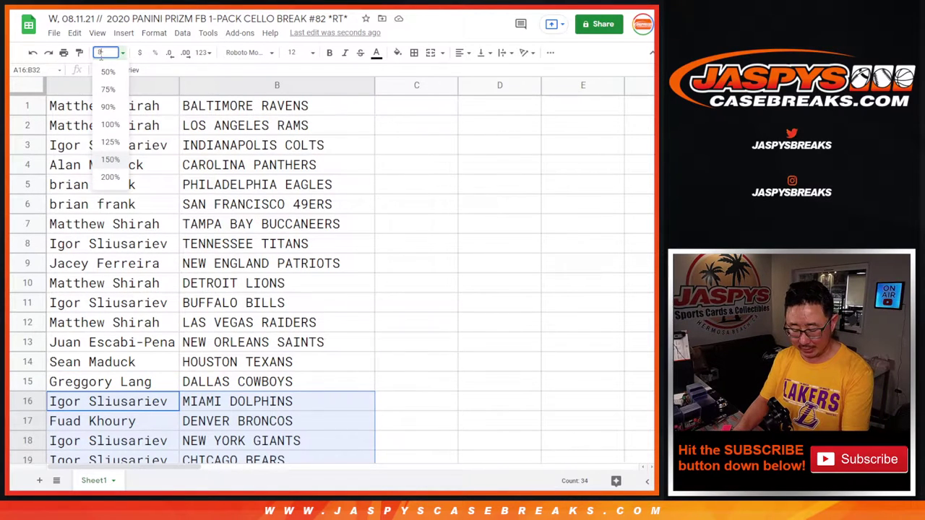
type("8")
key("Return")
left_click(142, 82)
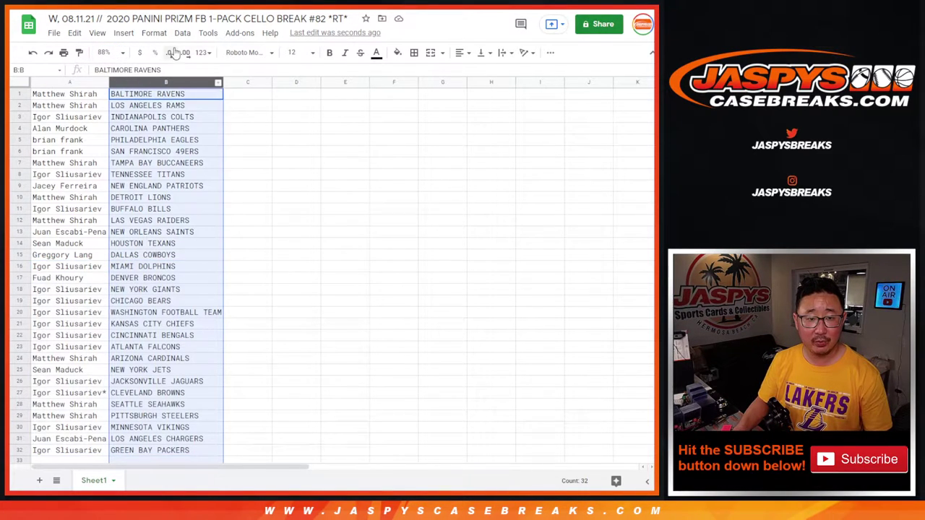
left_click(182, 33)
left_click(210, 46)
Apply all borders to the table A1:B32 and center its text horizontally
key("ctrl+a")
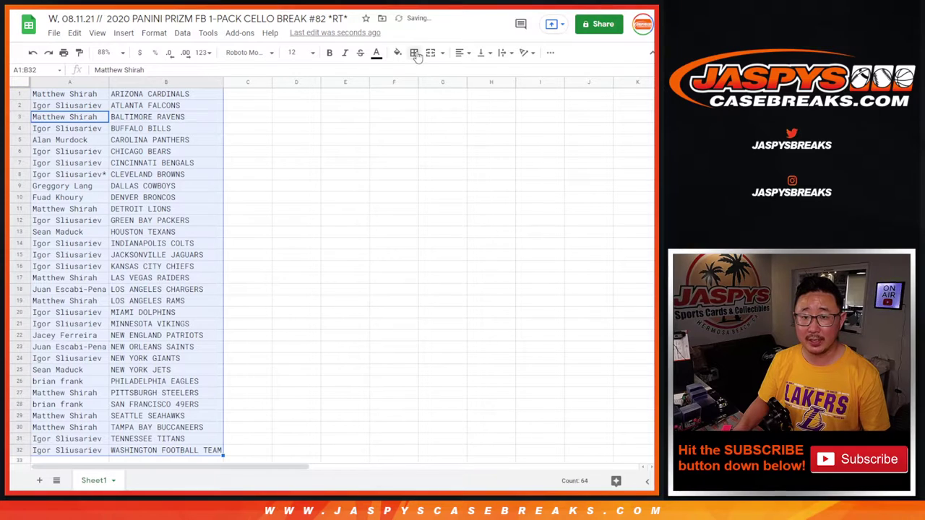
left_click(414, 53)
left_click(419, 73)
left_click(459, 53)
left_click(473, 69)
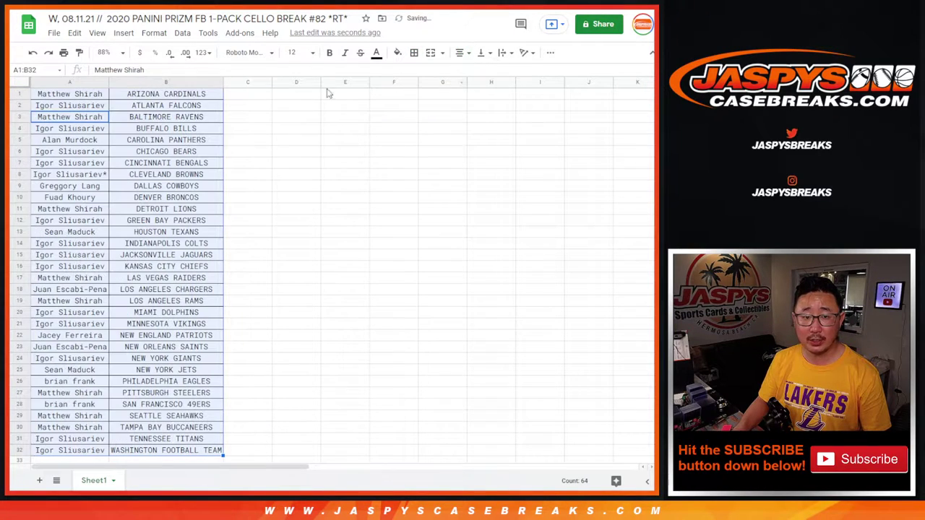
Set up a print of the current sheet with a headers and footers option, proceed to the printer dialog, and leave it
left_click(63, 53)
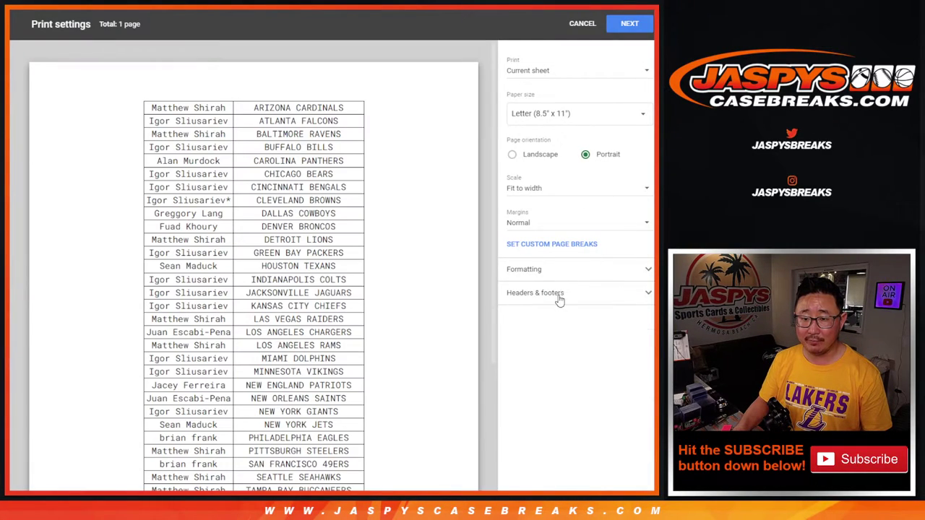
left_click(560, 300)
left_click(533, 335)
left_click(629, 24)
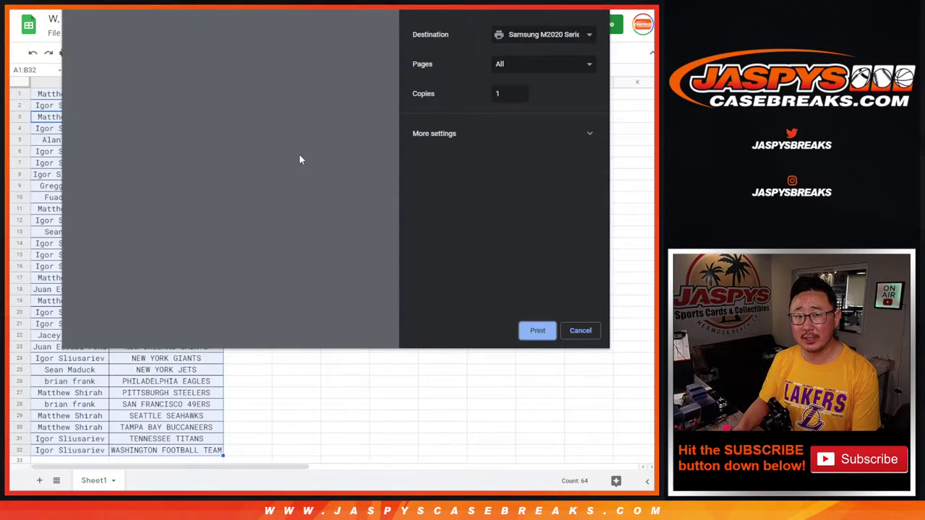
key("Escape")
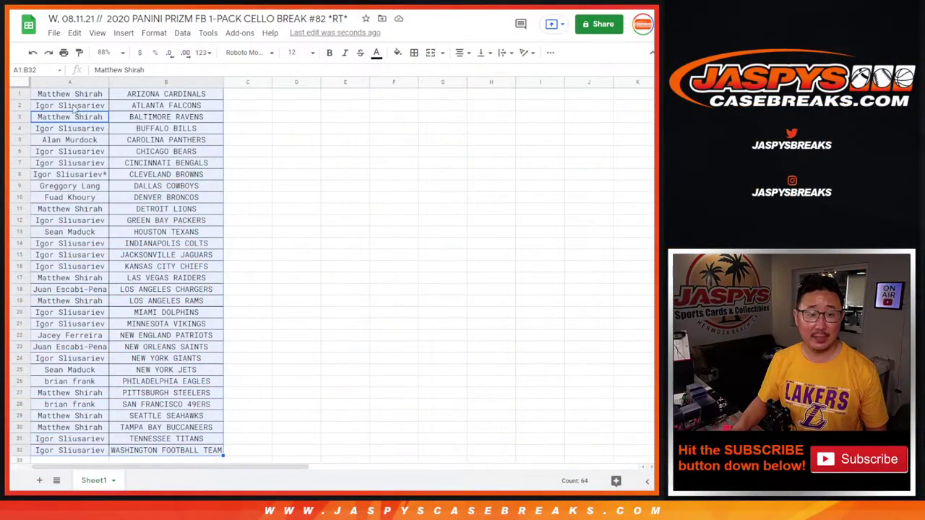
Copy the customer names in A1:A32 into the RANDOM.ORG List Randomizer and enlarge its list field to show more entries
left_click(72, 96)
left_click(101, 457, "shift")
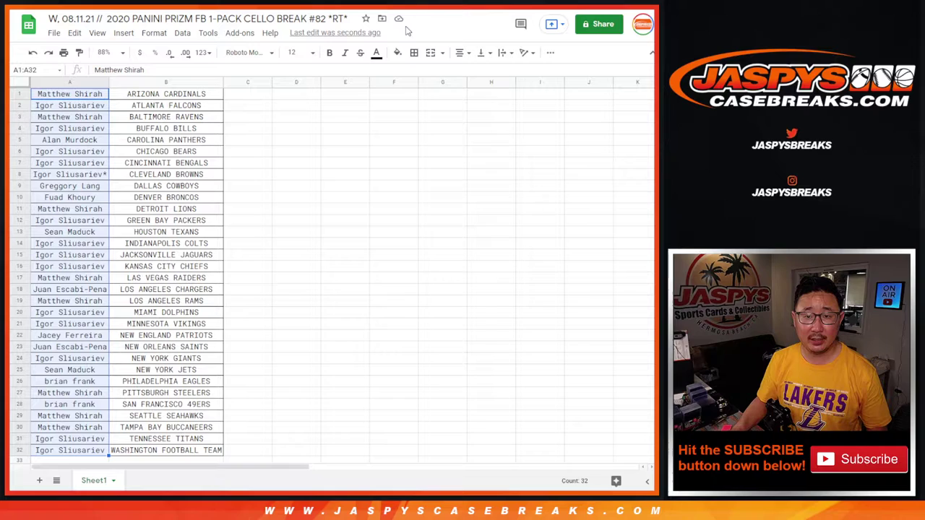
key("ctrl+Tab")
key("ctrl+Tab")
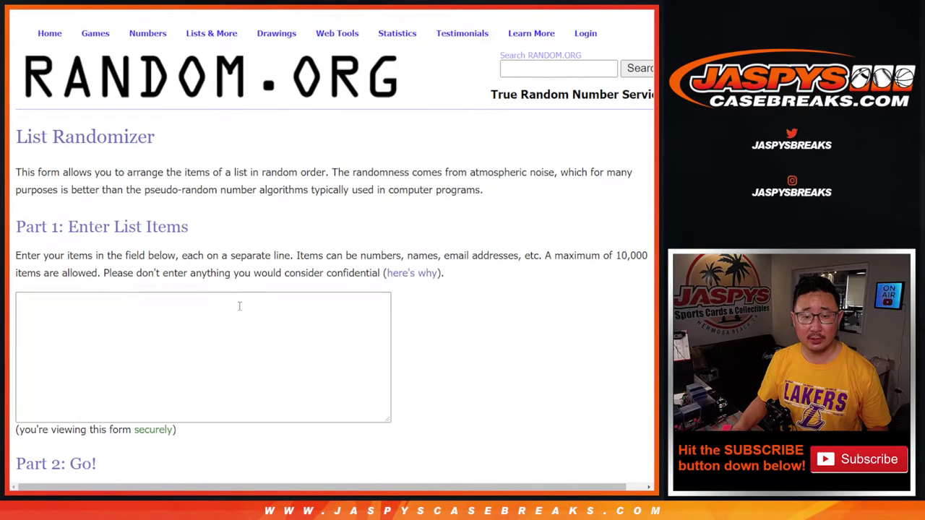
left_click(240, 305)
key("ctrl+v")
scroll(479, 221, "down", 2)
left_click_drag(383, 280, 387, 392)
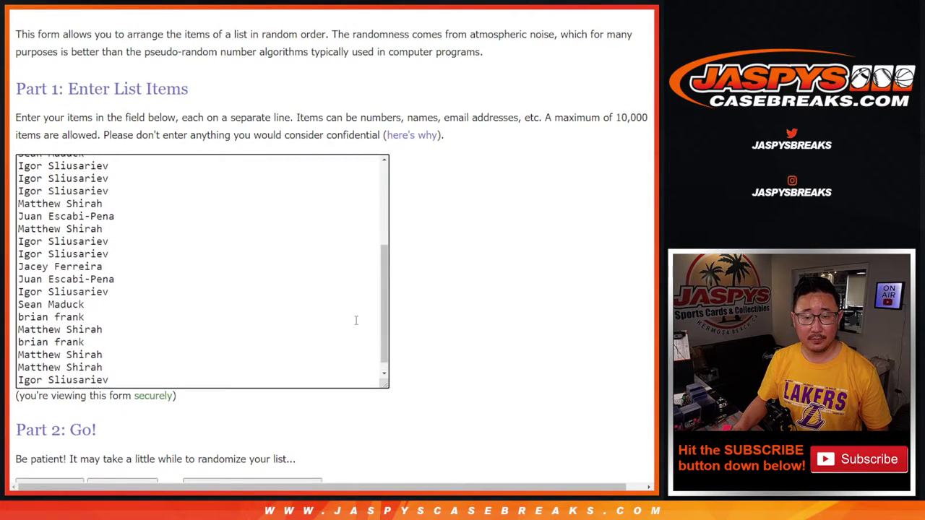
scroll(355, 320, "up", 5)
Roll two dice in the RANDOM.ORG Dice Roller to decide the number of shuffles
key("ctrl+shift+Tab")
left_click(52, 250)
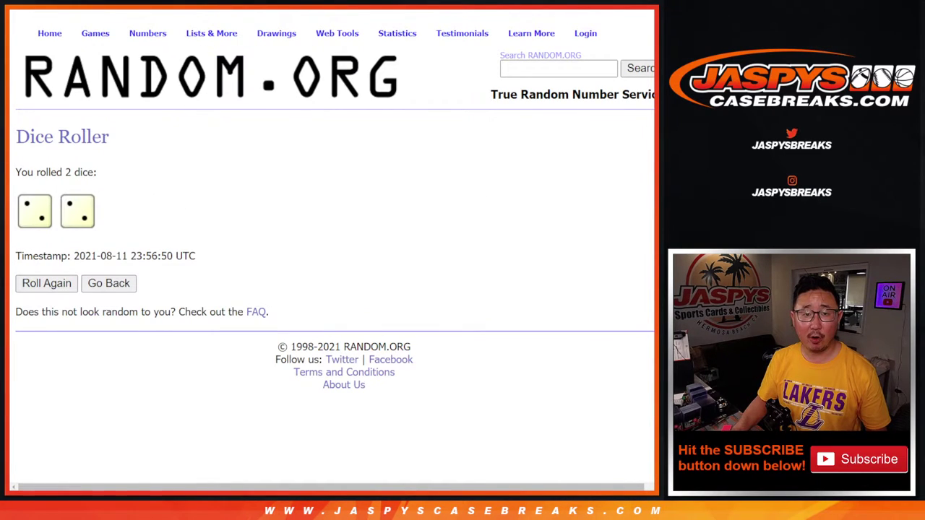
key("ctrl+shift+Tab")
key("ctrl+Tab")
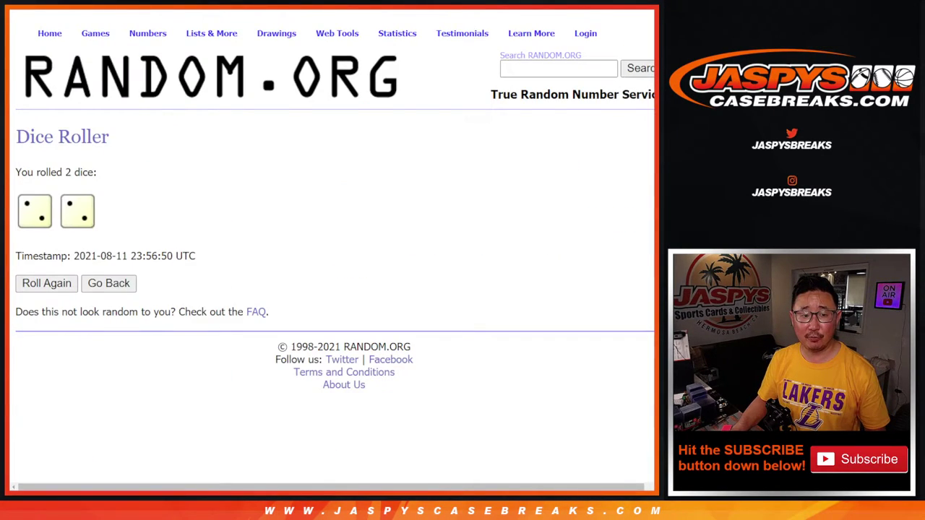
Randomize the pasted list of customer names four times in the List Randomizer
key("ctrl+Tab")
scroll(467, 274, "down", 1)
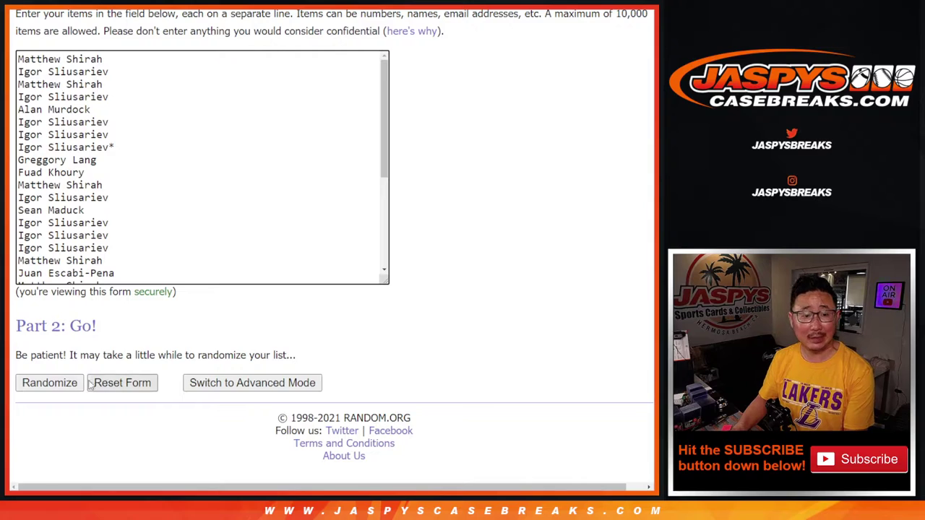
left_click(41, 383)
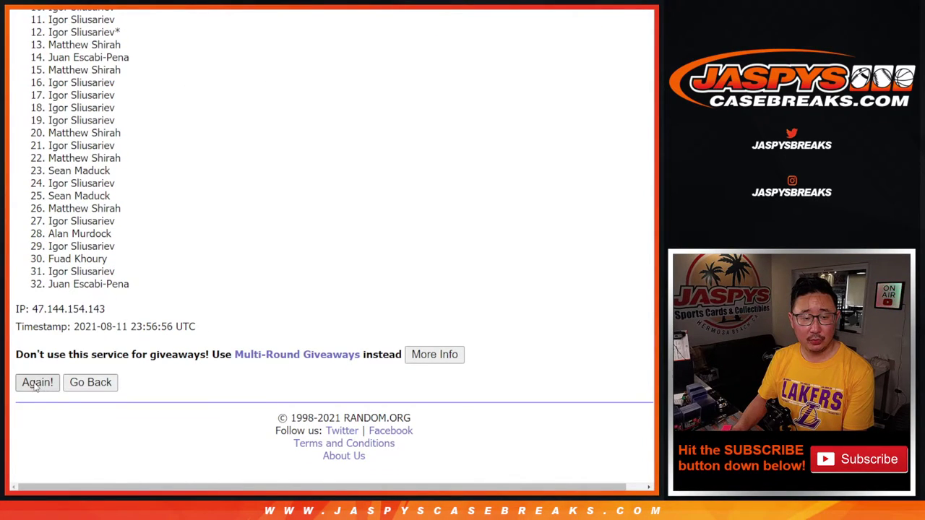
left_click(36, 384)
left_click(36, 385)
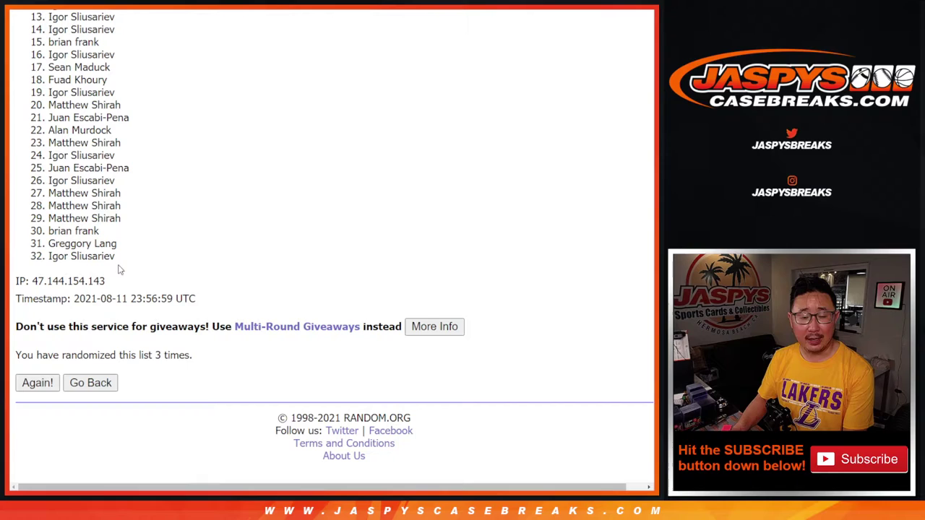
key("Return")
Review the shuffled names from entry 32 up to entry 1 and highlight the top six
scroll(633, 213, "down", 5)
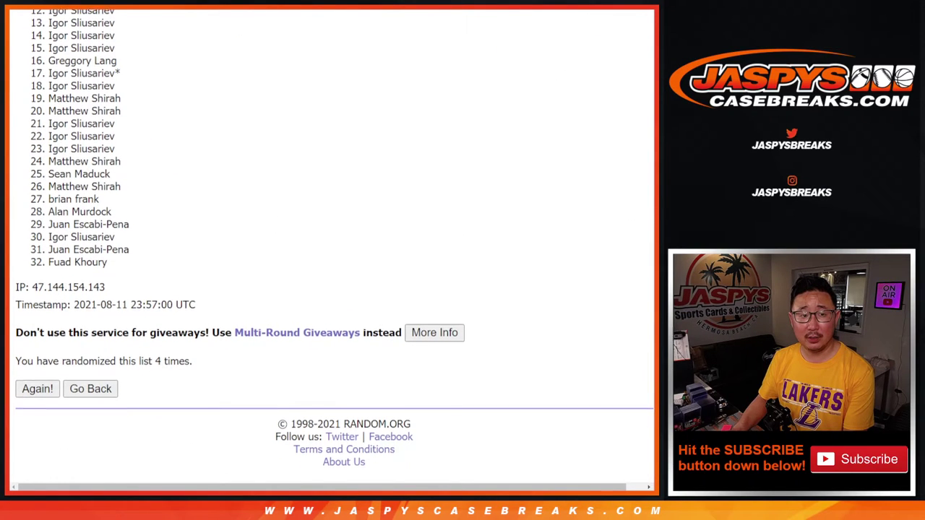
scroll(334, 239, "up", 1)
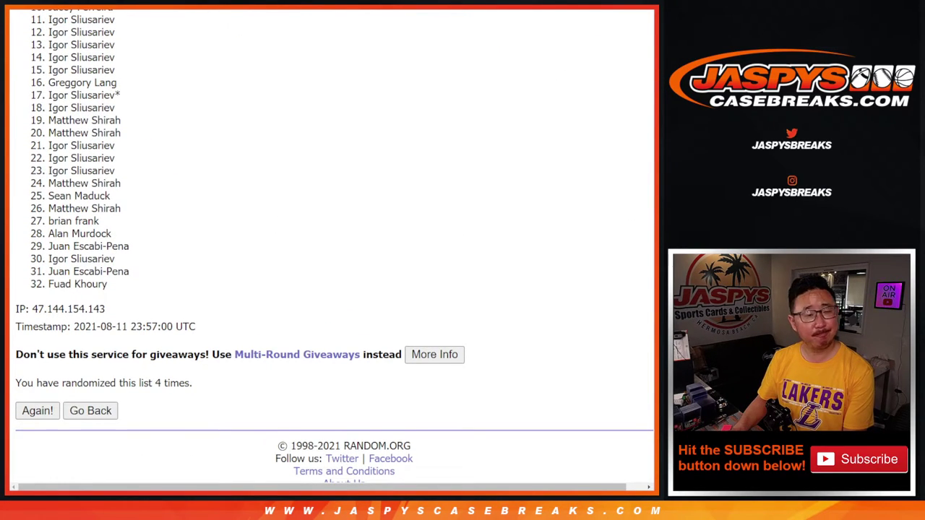
scroll(334, 246, "up", 2)
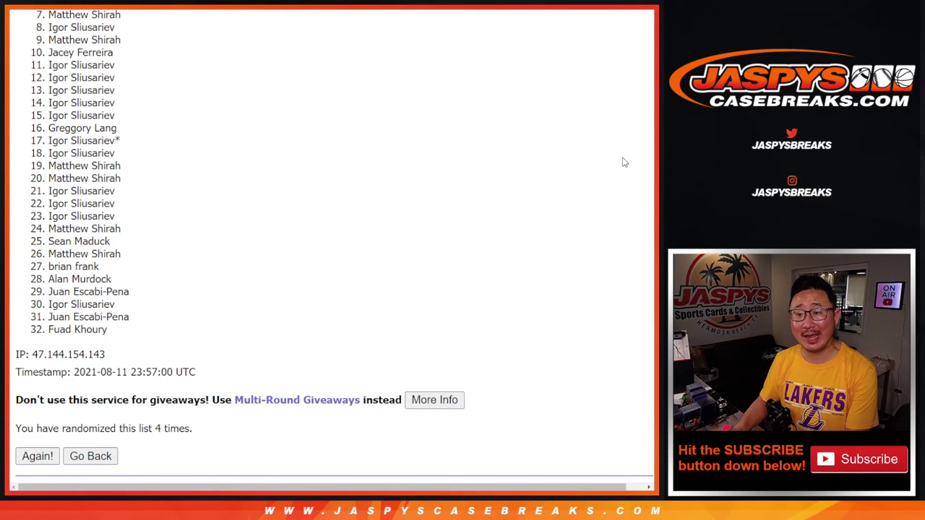
scroll(652, 165, "up", 1)
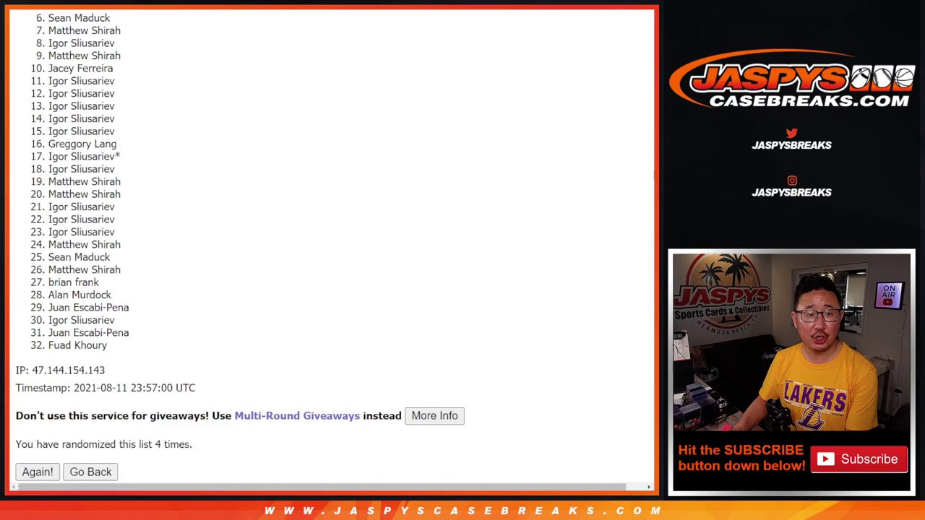
scroll(652, 165, "up", 1)
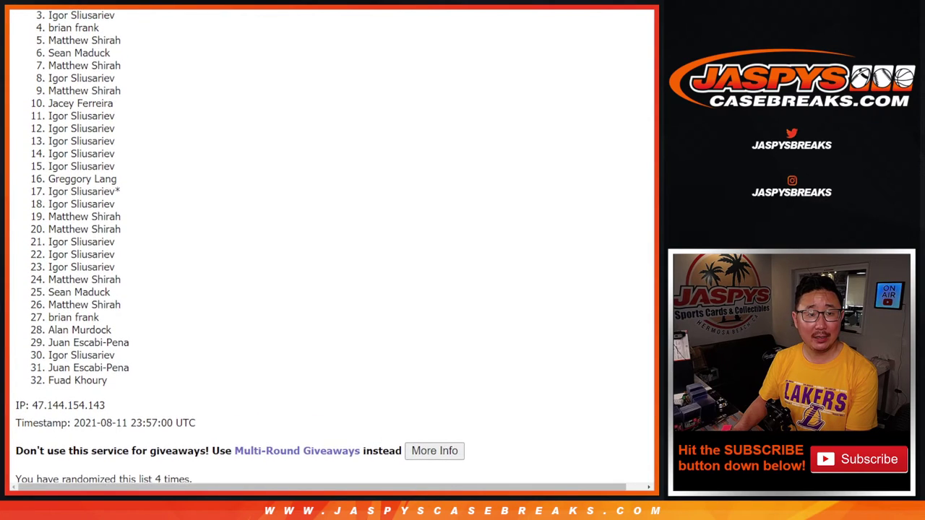
scroll(96, 22, "up", 1)
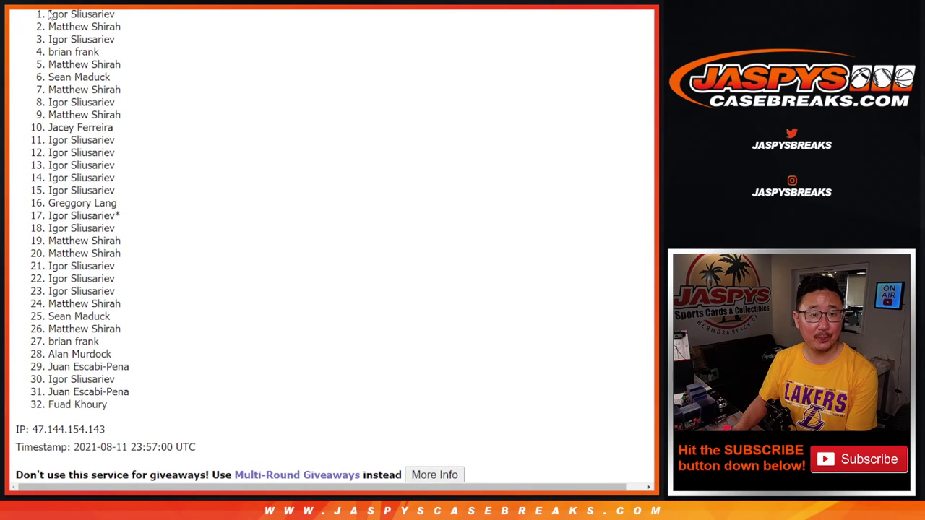
left_click_drag(49, 14, 118, 79)
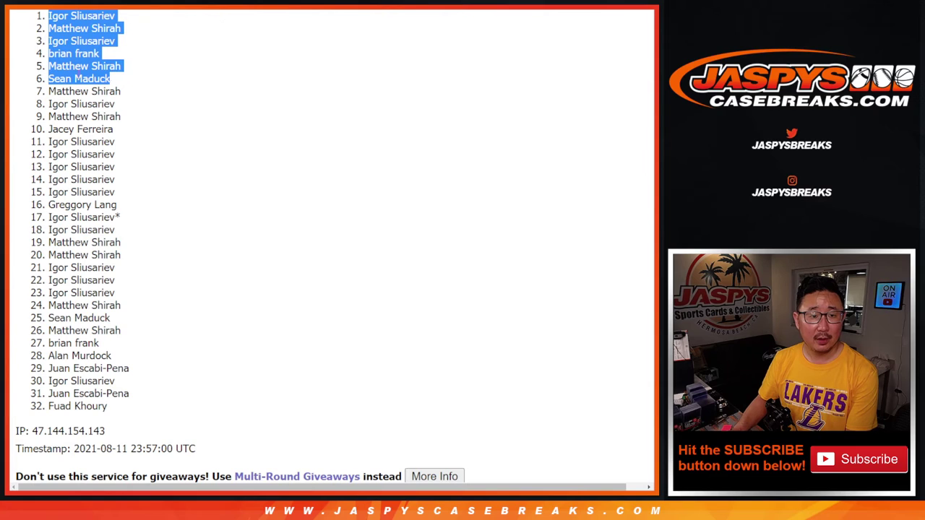